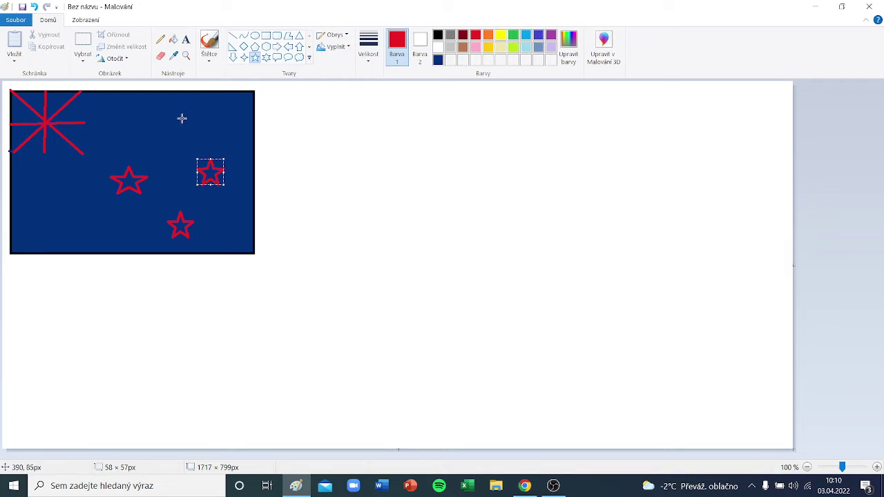
# Fill the four star outlines on the dark blue flag with red.
pyautogui.click(173, 39)
pyautogui.click(170, 124)
pyautogui.click(211, 172)
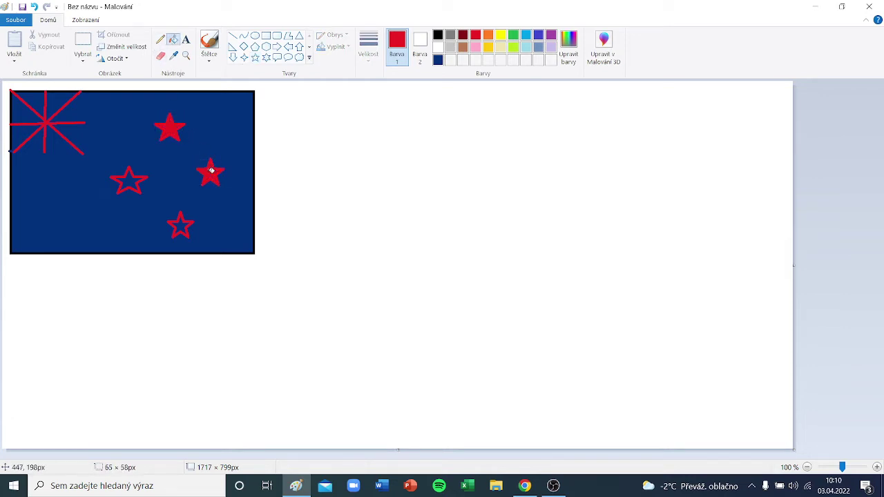
pyautogui.click(181, 224)
pyautogui.click(129, 181)
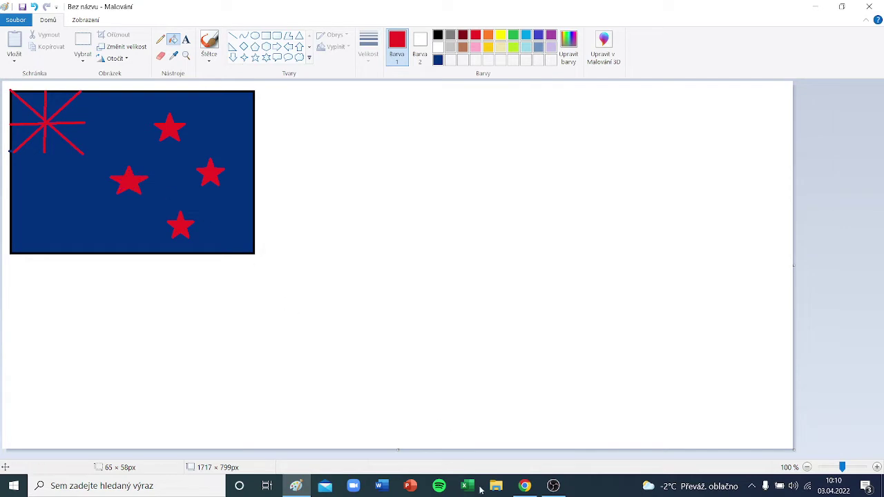
# Switch to Chrome and search Google in a new tab for "nový zéland" to compare the real flag with the drawing.
pyautogui.click(524, 485)
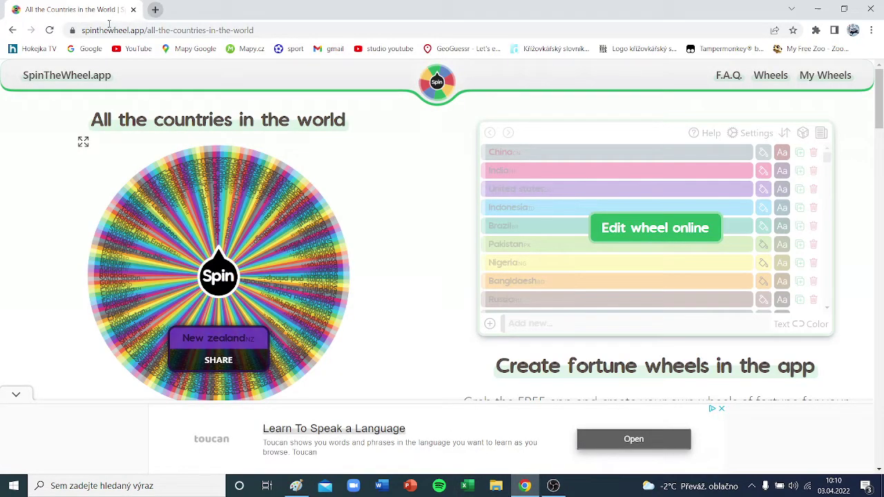
pyautogui.click(156, 9)
pyautogui.click(92, 49)
pyautogui.write('nov')
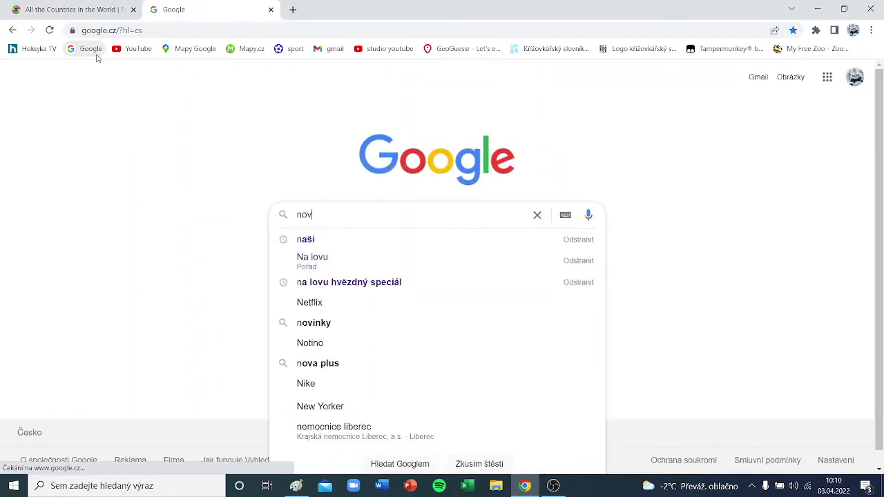
pyautogui.write('ý zé')
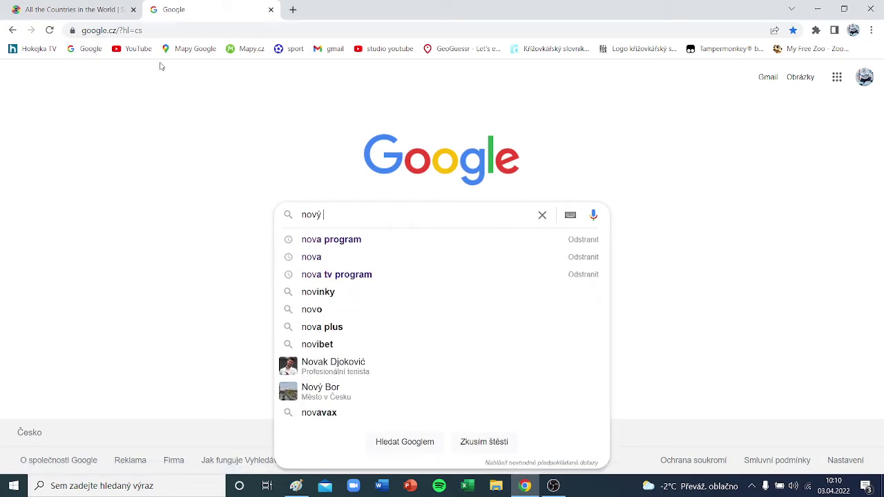
pyautogui.click(346, 254)
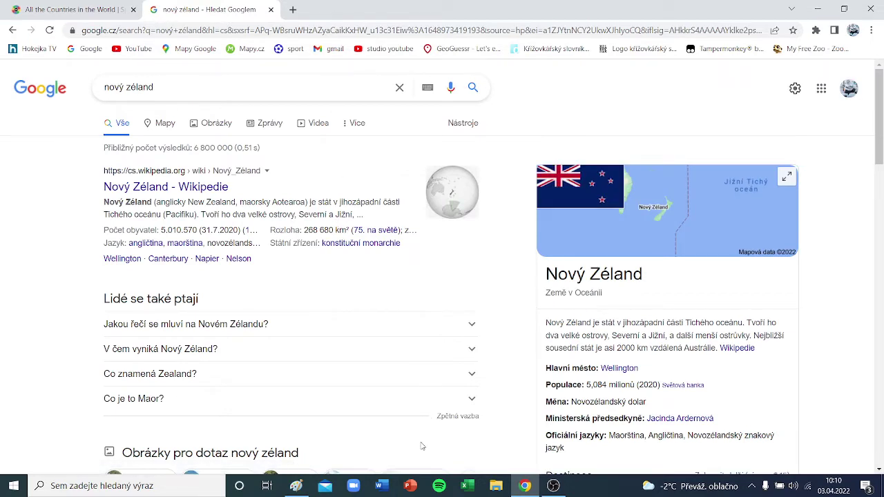
pyautogui.moveTo(528, 488)
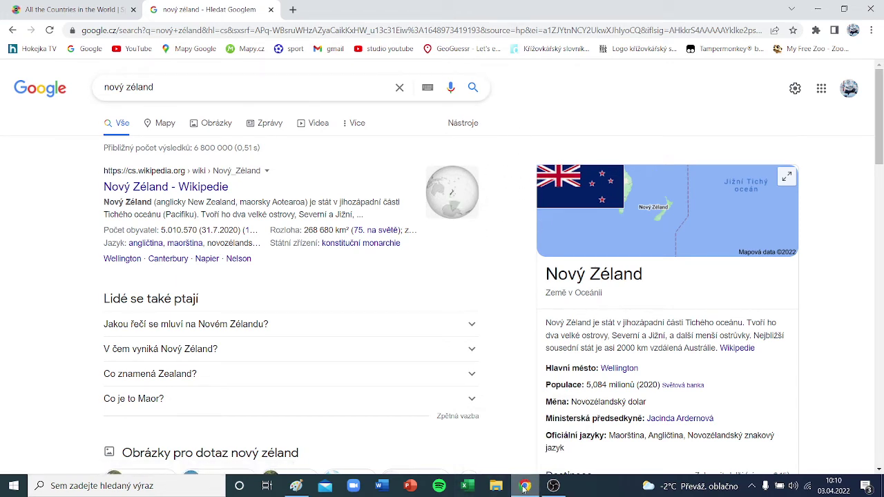
pyautogui.click(295, 485)
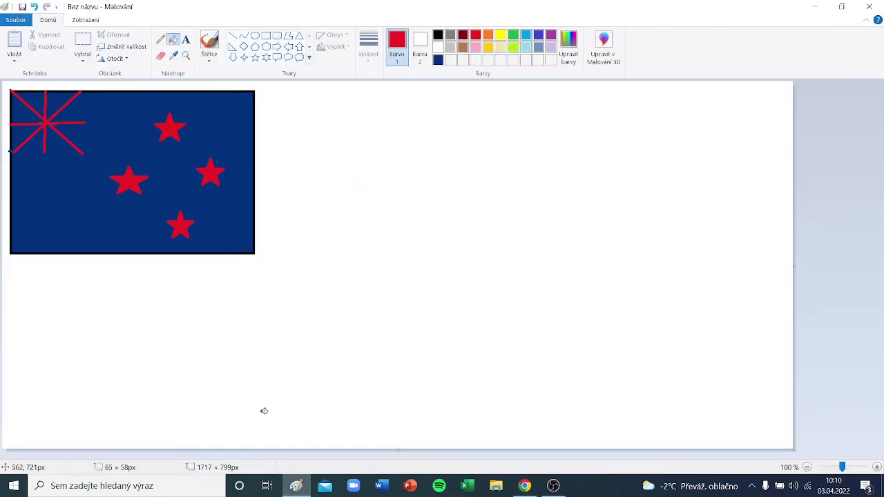
# Go back to Chrome and spin the "All the countries in the world" wheel to pick another country.
pyautogui.click(525, 485)
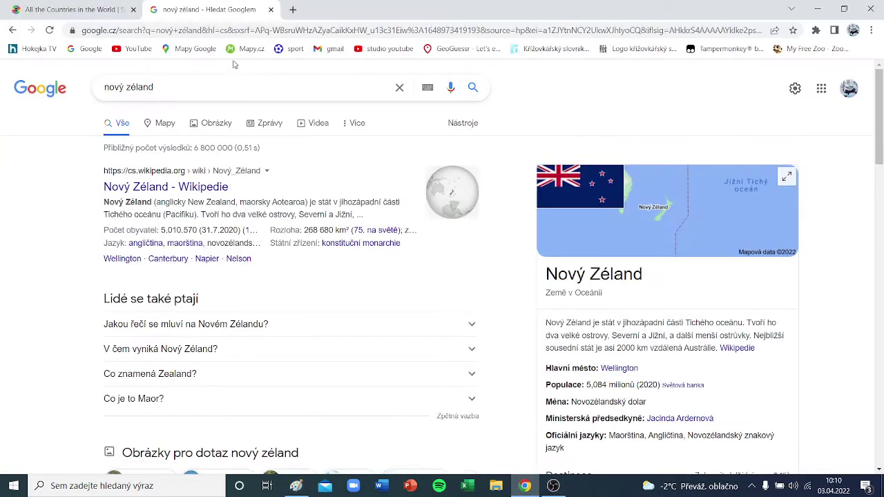
pyautogui.click(73, 9)
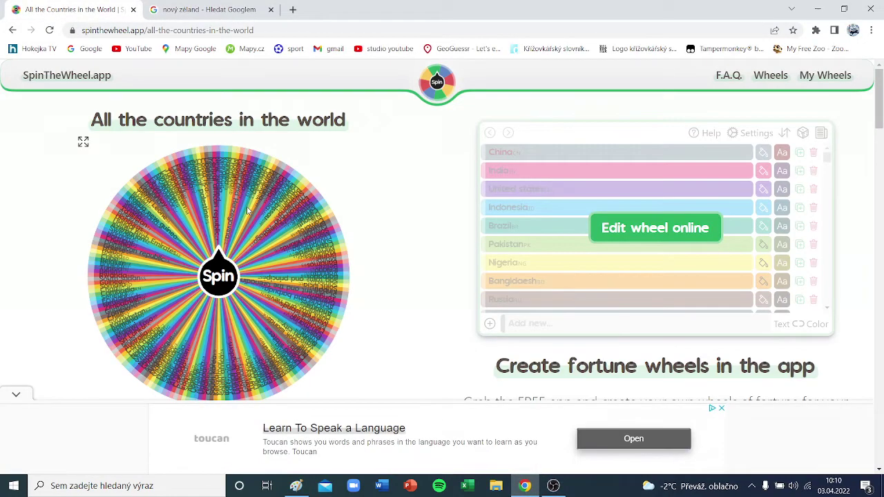
pyautogui.click(223, 283)
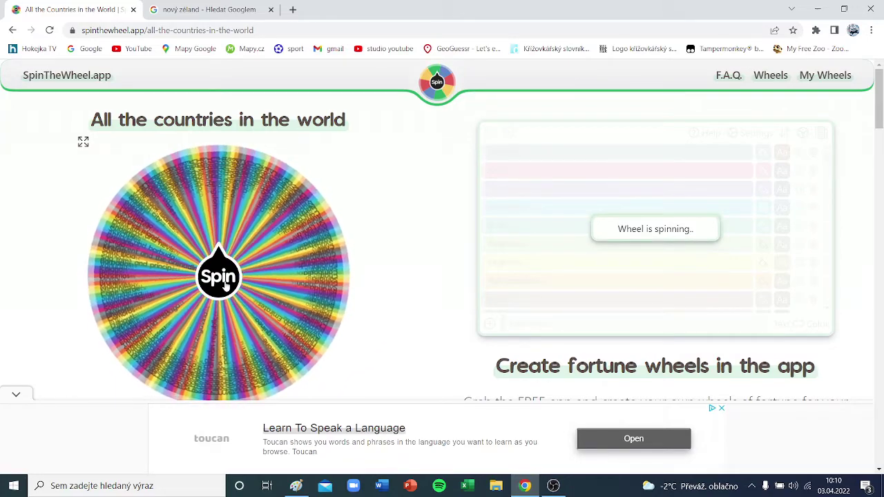
pyautogui.click(231, 279)
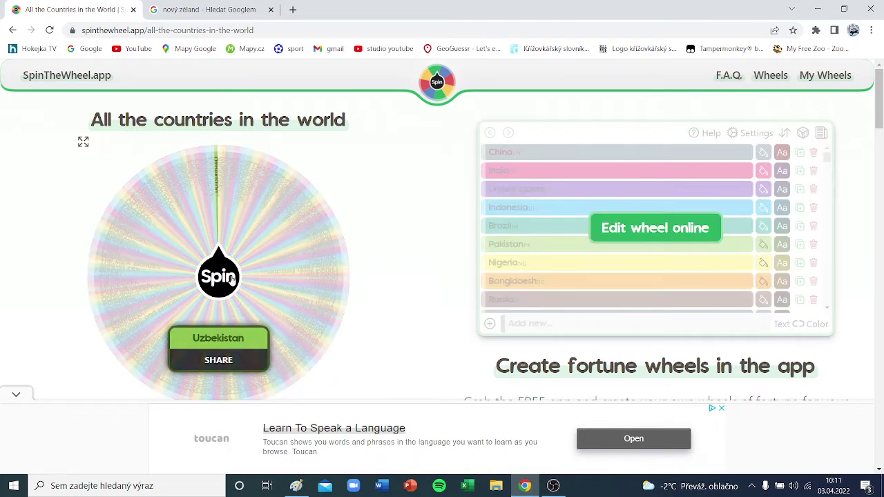
# Return to Paint and draw a square-cornered black rectangle about 576 × 339 px below the blue flag.
pyautogui.click(308, 489)
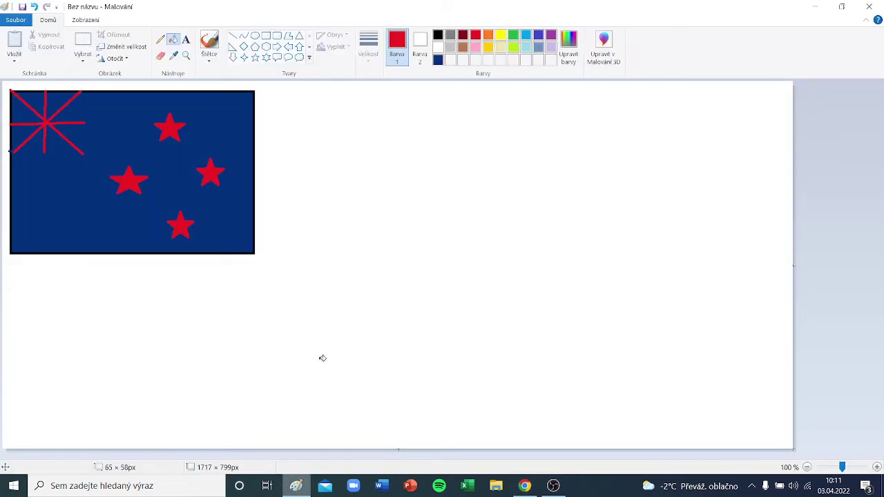
pyautogui.click(277, 36)
pyautogui.click(437, 36)
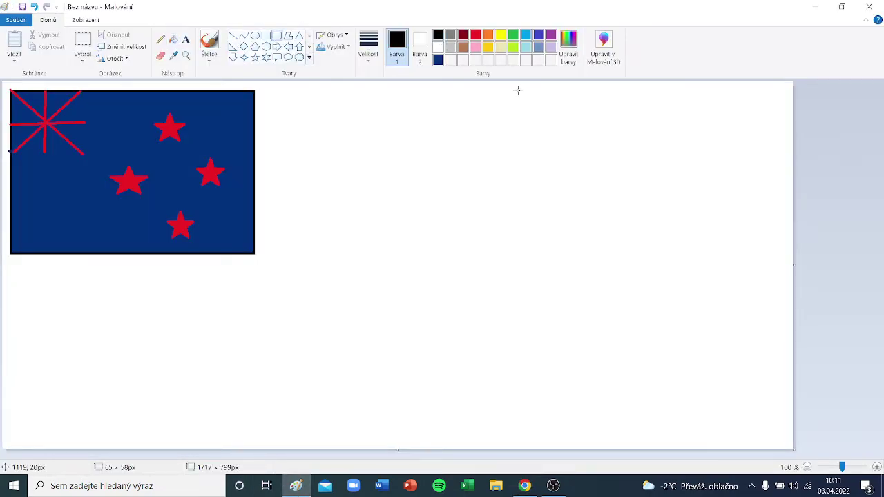
pyautogui.moveTo(273, 276); pyautogui.dragTo(23, 434)
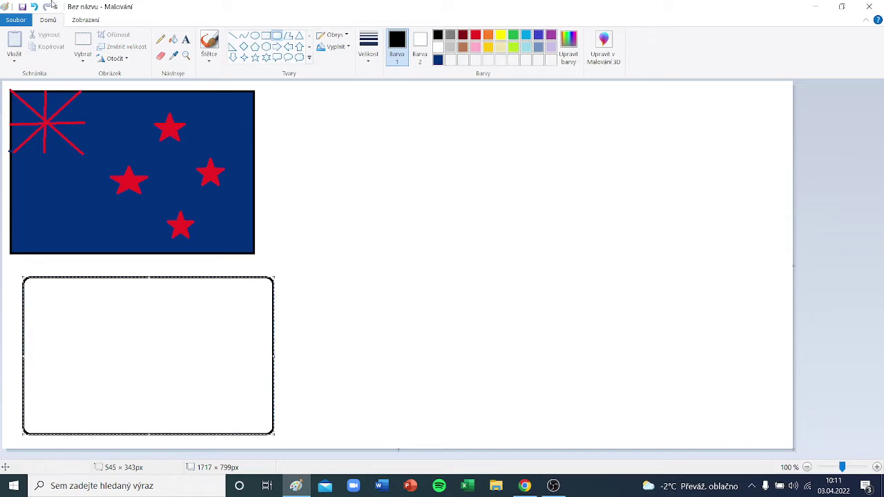
pyautogui.click(34, 6)
pyautogui.click(267, 36)
pyautogui.moveTo(274, 284); pyautogui.dragTo(9, 441)
# Divide the new rectangle into three horizontal stripes with two black lines across its full width.
pyautogui.click(233, 36)
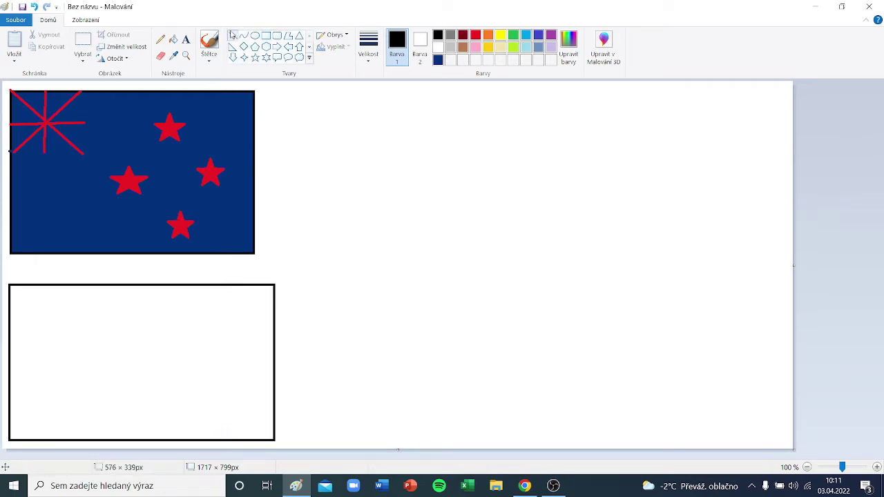
pyautogui.moveTo(9, 339); pyautogui.dragTo(275, 338)
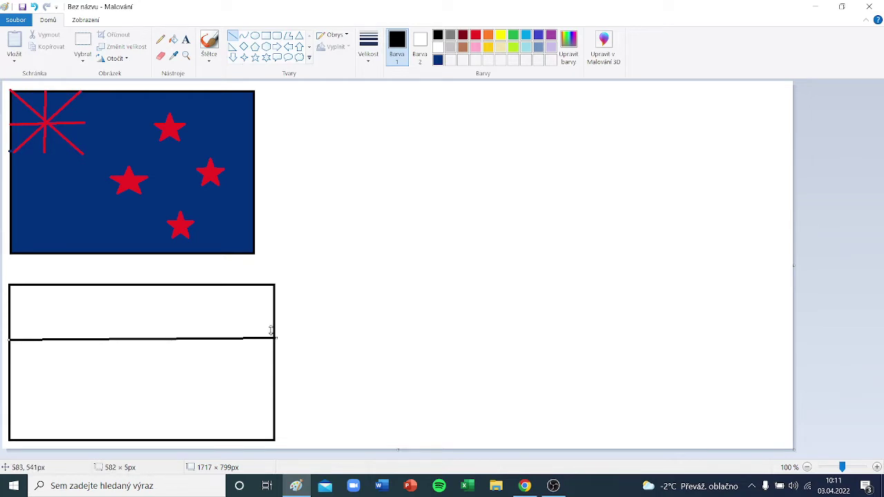
pyautogui.moveTo(10, 398)
pyautogui.mouseDown()
pyautogui.moveTo(247, 384)
pyautogui.moveTo(274, 405)
pyautogui.moveTo(278, 397)
pyautogui.mouseUp()
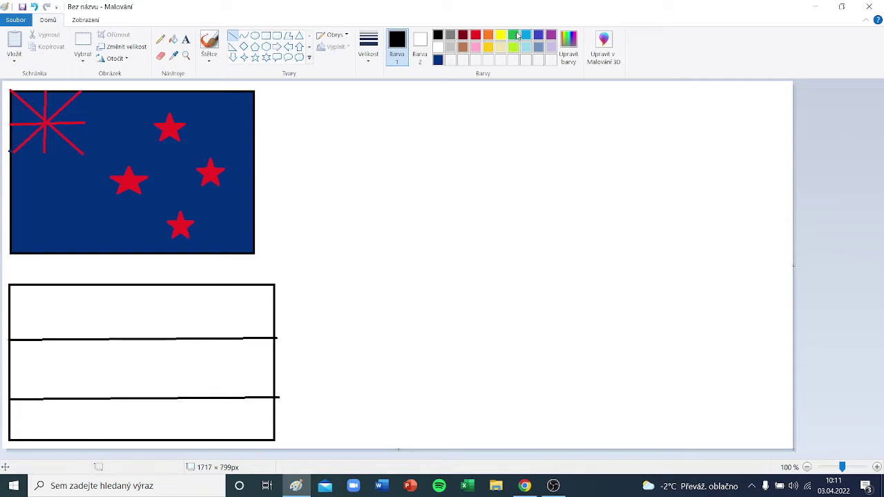
# Fill the new flag's upper stripe with light blue and its lower stripe with green.
pyautogui.click(525, 34)
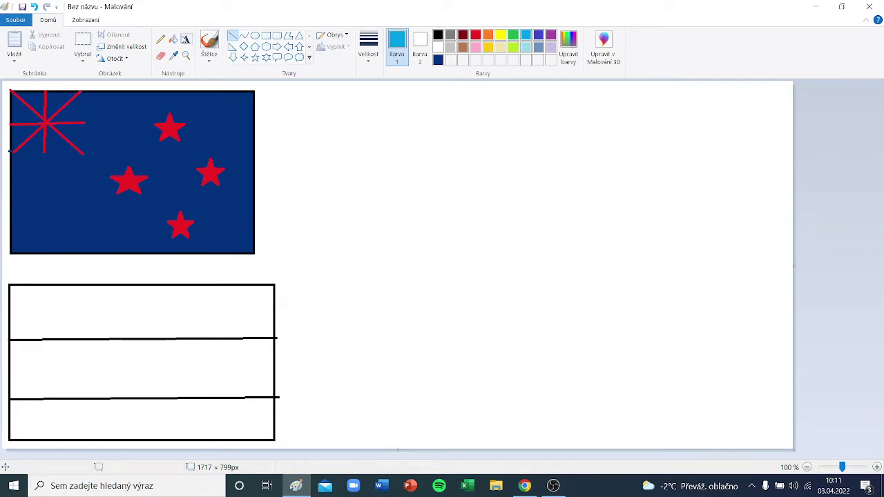
pyautogui.click(172, 39)
pyautogui.click(243, 326)
pyautogui.click(513, 35)
pyautogui.click(225, 412)
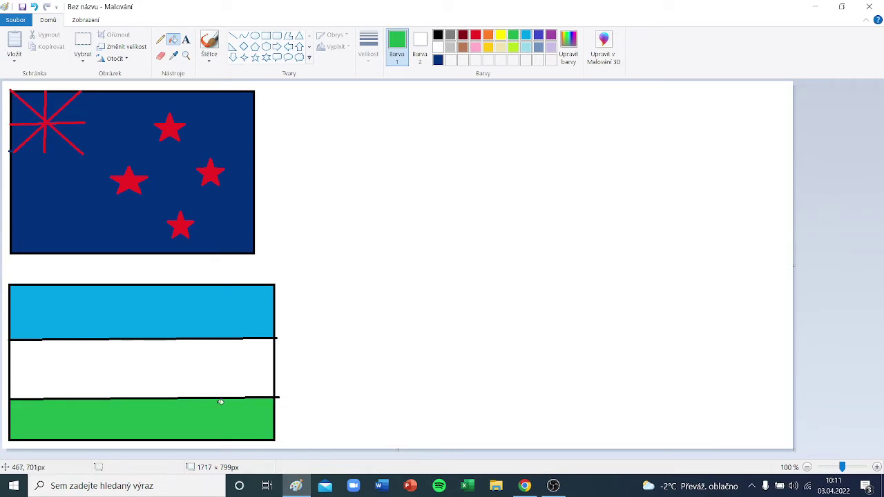
# Try green in the upper stripe and light blue in the lower one, and swap the two fills back.
pyautogui.click(224, 291)
pyautogui.click(526, 39)
pyautogui.click(176, 412)
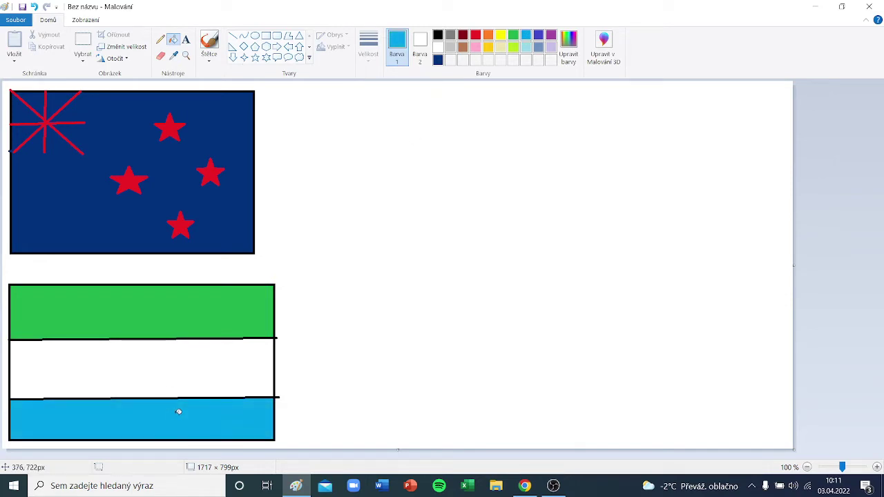
pyautogui.click(197, 310)
pyautogui.click(513, 35)
pyautogui.click(181, 417)
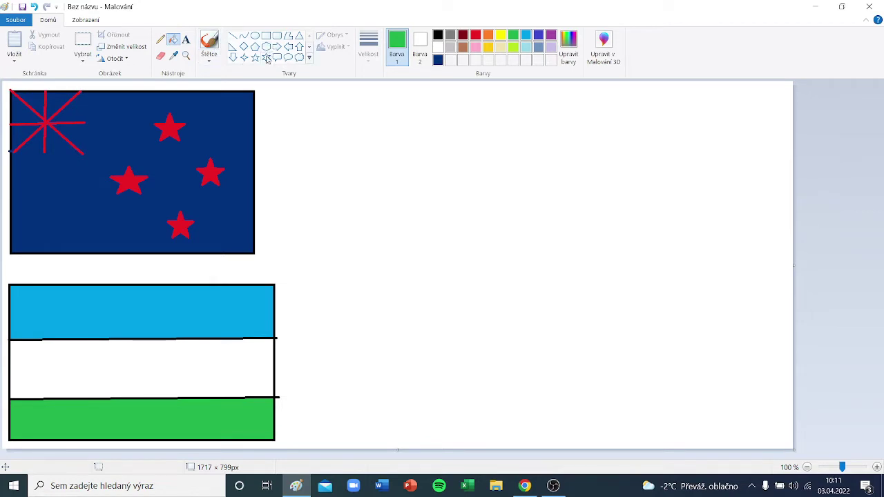
# Pencil small white freehand marks and a curved crescent in the upper-left corner of the light blue stripe.
pyautogui.scroll(-1, 274, 59)
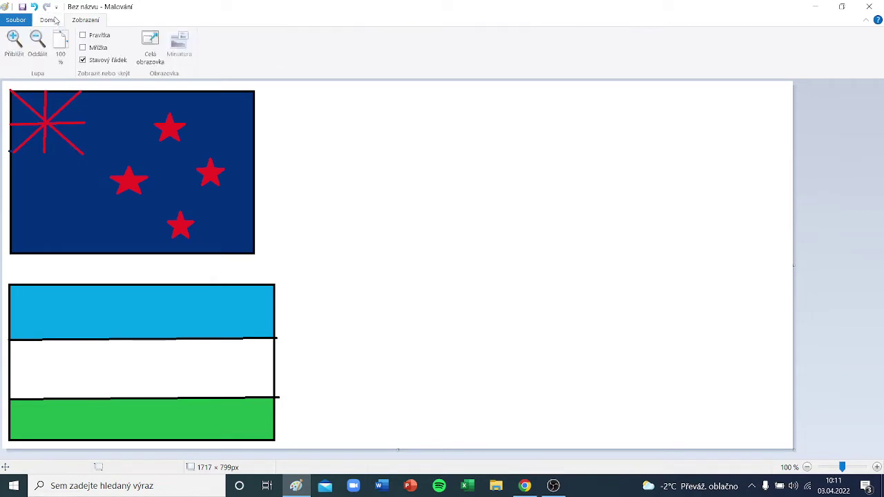
pyautogui.click(55, 20)
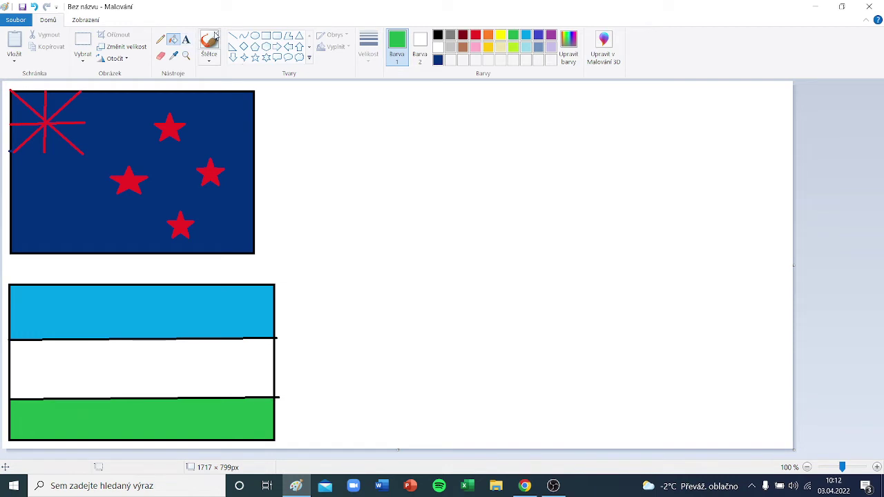
pyautogui.click(438, 47)
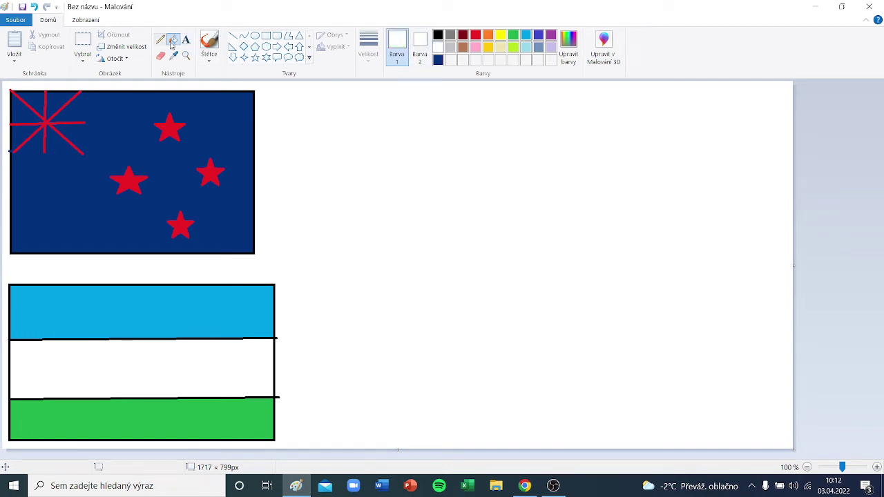
pyautogui.click(160, 39)
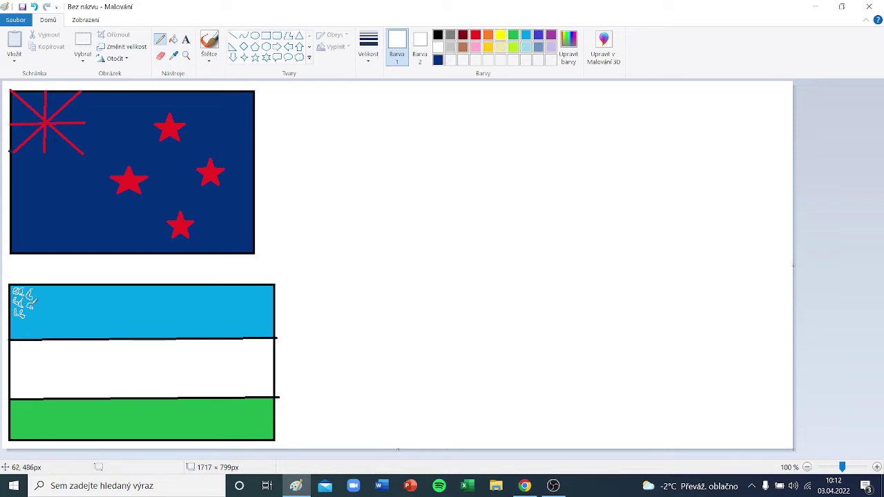
pyautogui.moveTo(30, 309); pyautogui.dragTo(36, 316)
pyautogui.moveTo(39, 323); pyautogui.dragTo(39, 317)
pyautogui.moveTo(21, 286)
pyautogui.mouseDown()
pyautogui.moveTo(10, 298)
pyautogui.moveTo(27, 319)
pyautogui.mouseUp()
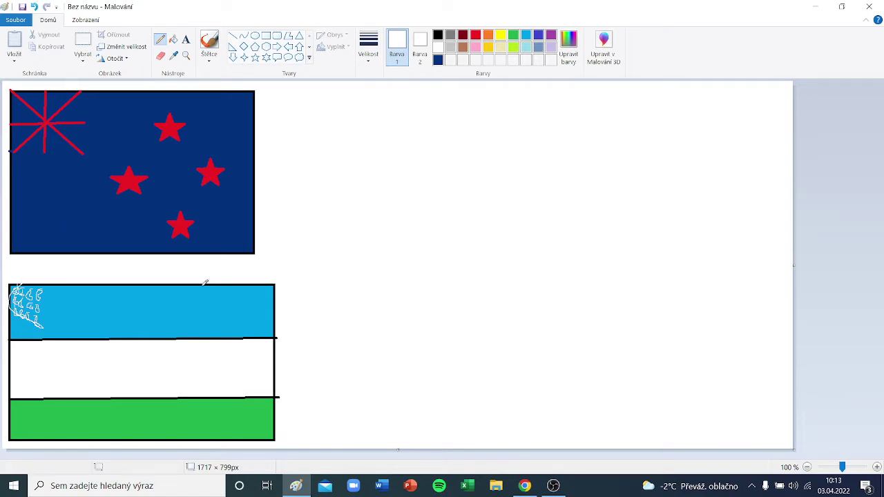
# Switch to Chrome and search Google for "uzbekistán" to compare the real flag with the drawing.
pyautogui.click(524, 485)
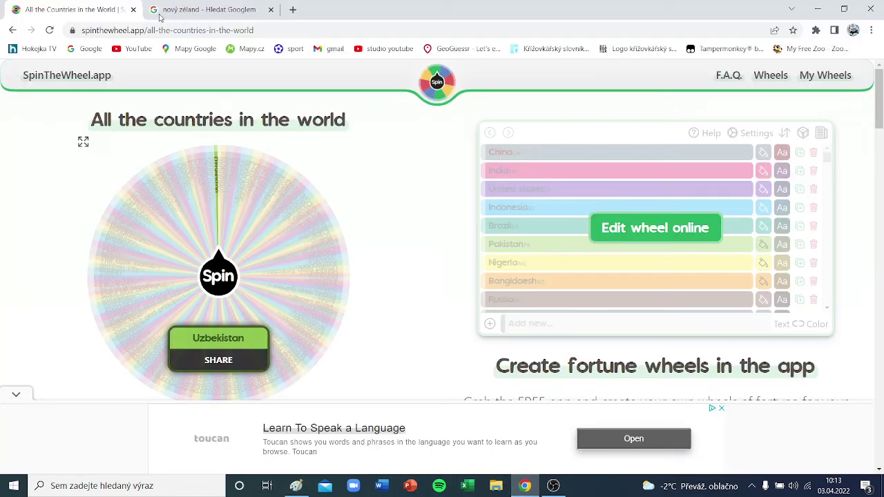
pyautogui.click(207, 10)
pyautogui.press('/')
pyautogui.press('BackSpace')
pyautogui.write('uzbejista')
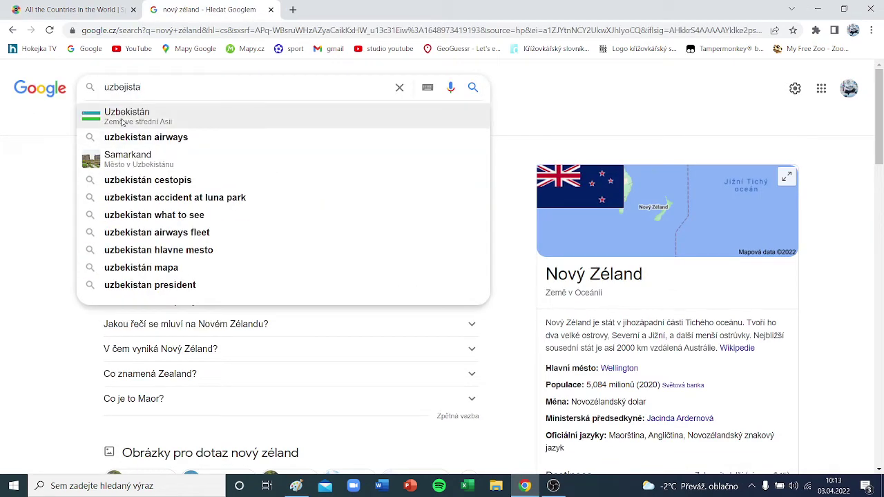
pyautogui.click(115, 122)
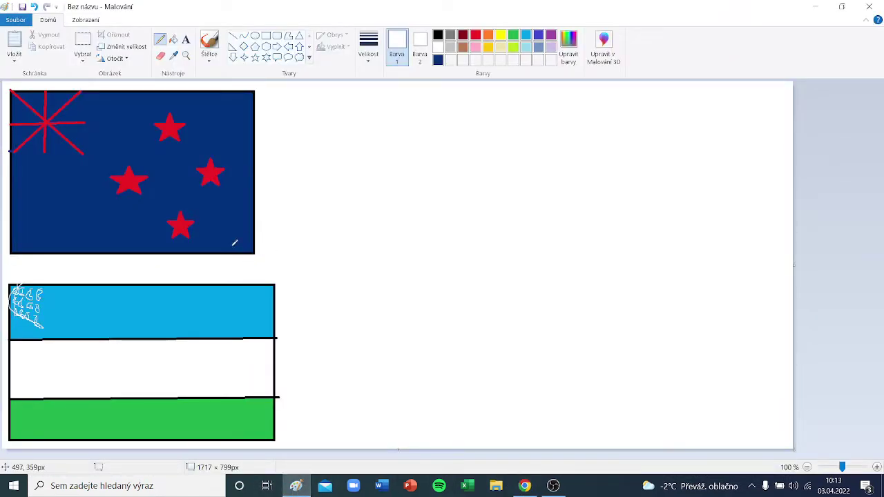
# Reopen the countries wheel in Chrome and spin it for a further country to draw.
pyautogui.click(525, 485)
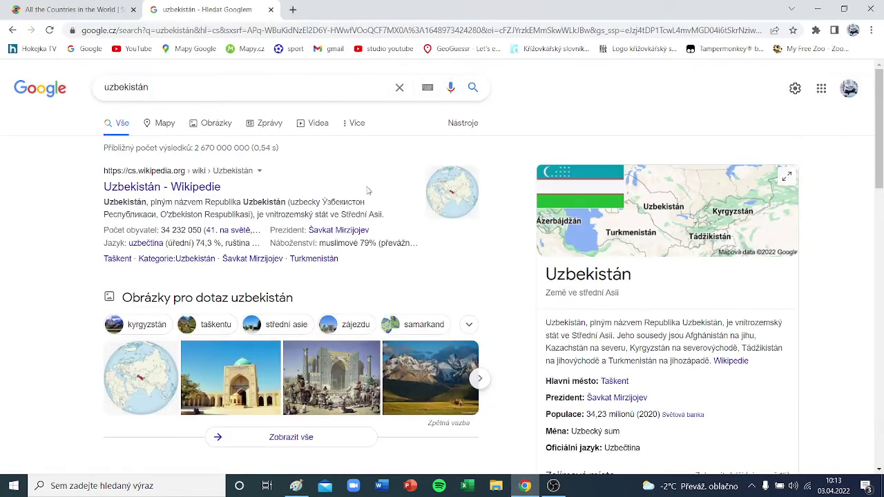
pyautogui.click(47, 6)
pyautogui.click(225, 271)
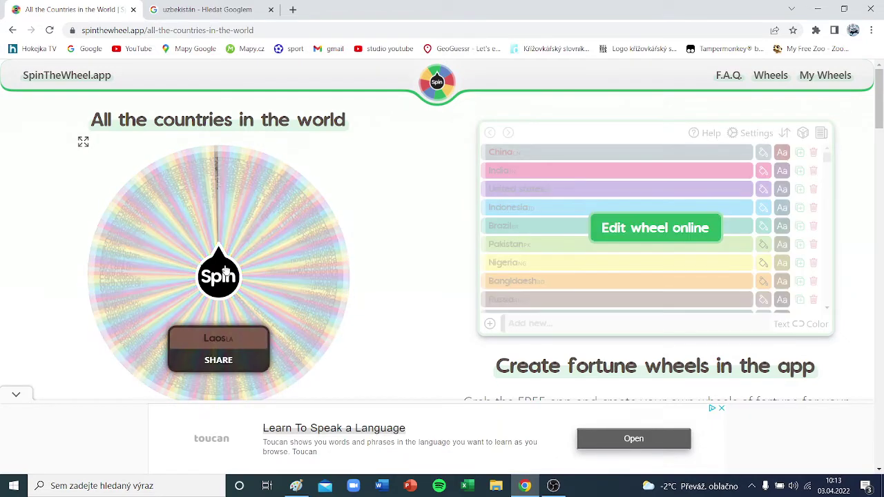
# Switch to Paint, set the colour to black, and try a horizontal line beside the dark blue flag, undoing it.
pyautogui.click(298, 486)
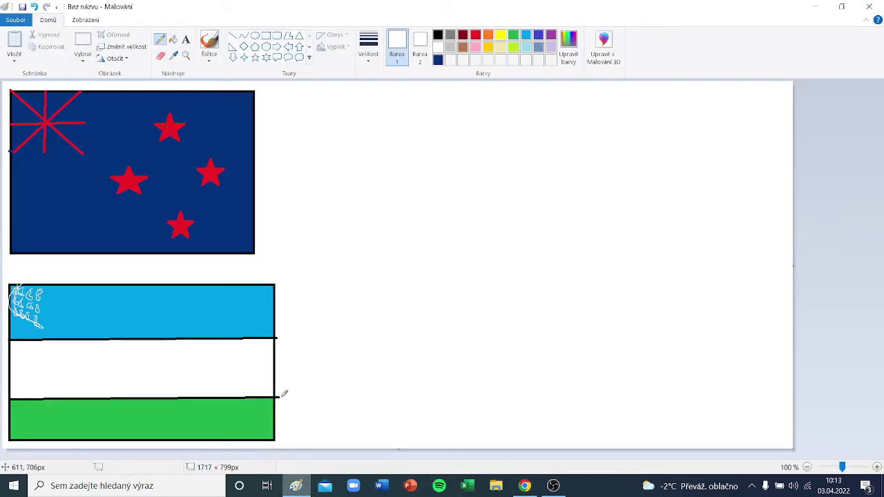
pyautogui.click(232, 35)
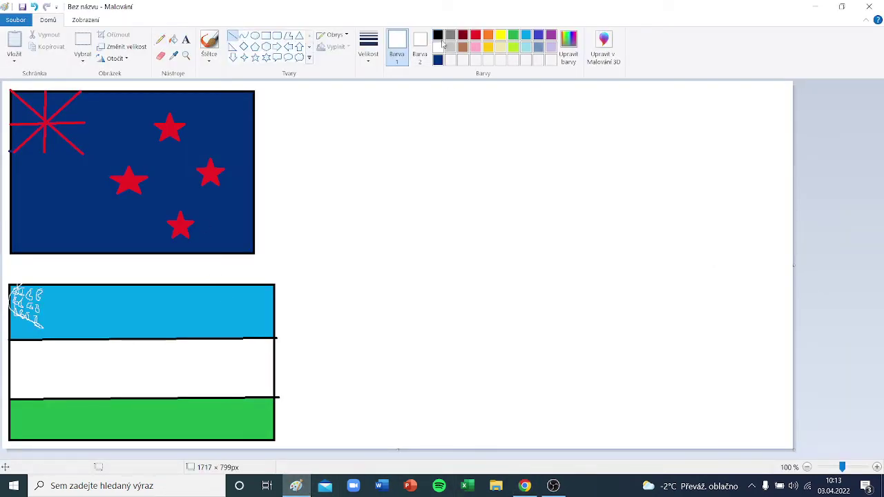
pyautogui.click(437, 36)
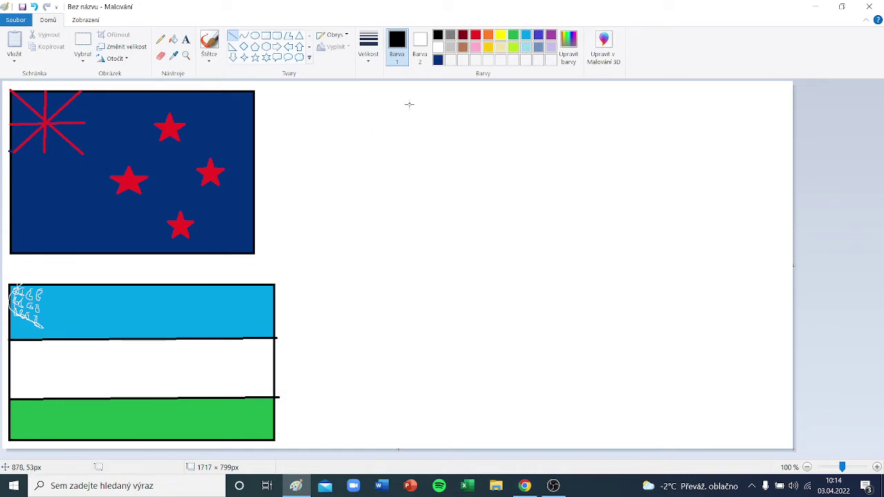
pyautogui.moveTo(477, 87)
pyautogui.mouseDown()
pyautogui.moveTo(437, 87)
pyautogui.moveTo(355, 125)
pyautogui.moveTo(347, 87)
pyautogui.mouseUp()
pyautogui.click(35, 7)
# Draw a black-outlined rectangle beside the dark blue flag, undo it, and redraw it slightly lower in the same area.
pyautogui.click(265, 35)
pyautogui.moveTo(522, 87); pyautogui.dragTo(275, 243)
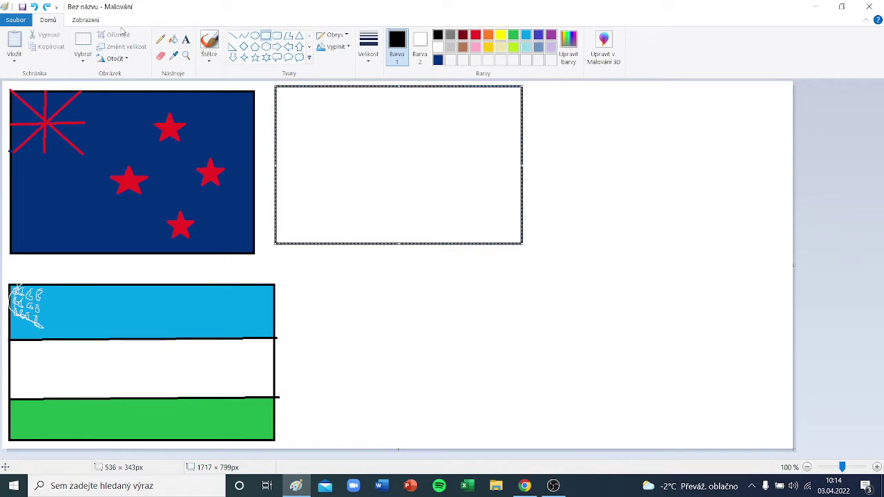
pyautogui.click(35, 7)
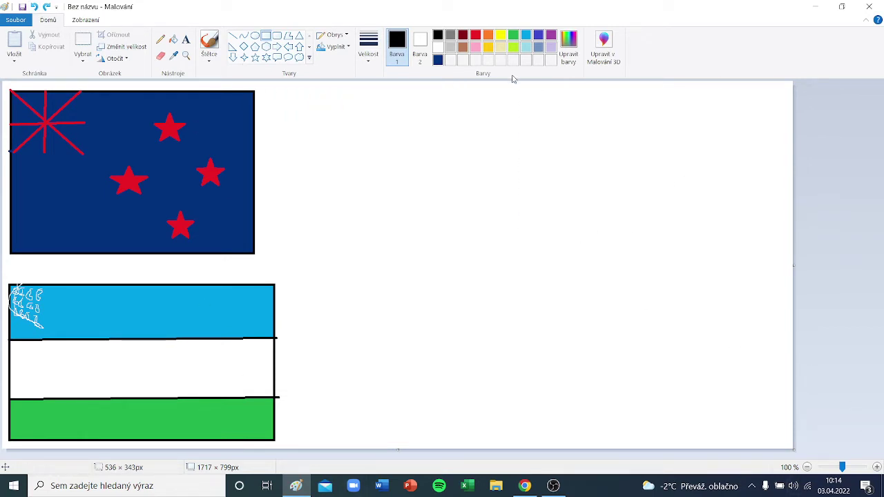
pyautogui.moveTo(518, 96); pyautogui.dragTo(274, 252)
pyautogui.click(827, 207)
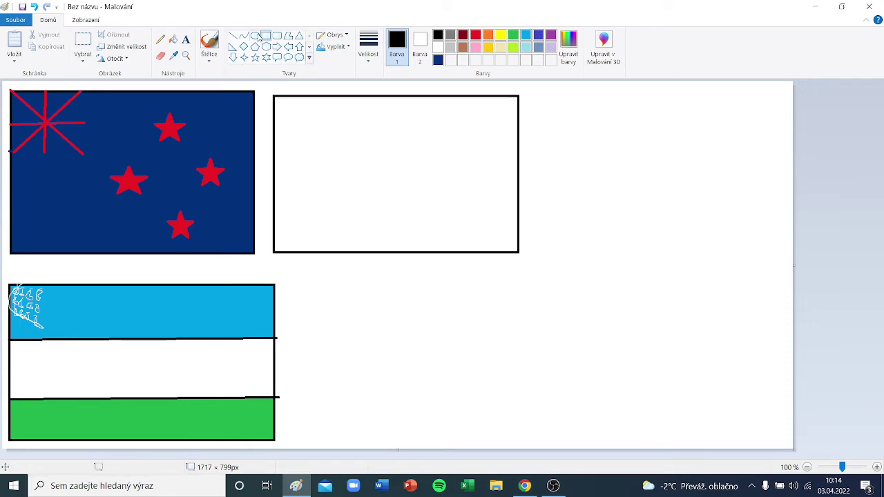
# Divide the new rectangle into three horizontal stripes with two black lines across its full width.
pyautogui.click(234, 36)
pyautogui.moveTo(274, 146); pyautogui.dragTo(520, 146)
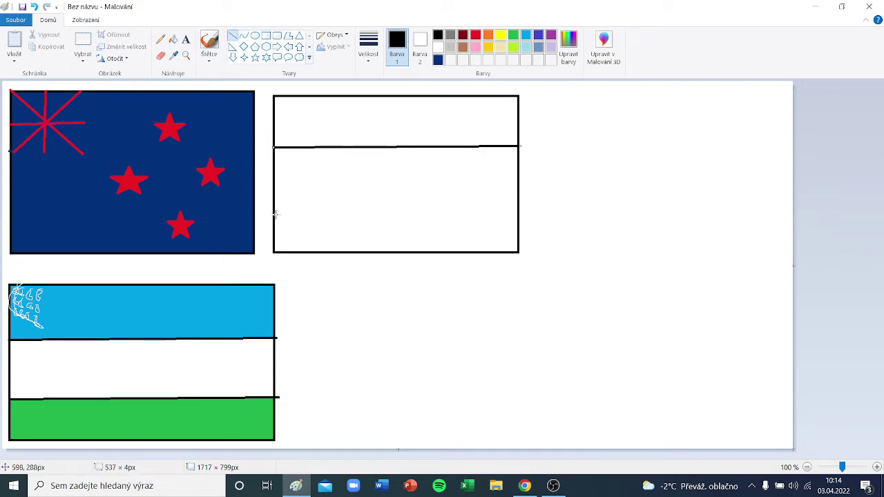
pyautogui.moveTo(275, 215); pyautogui.dragTo(521, 216)
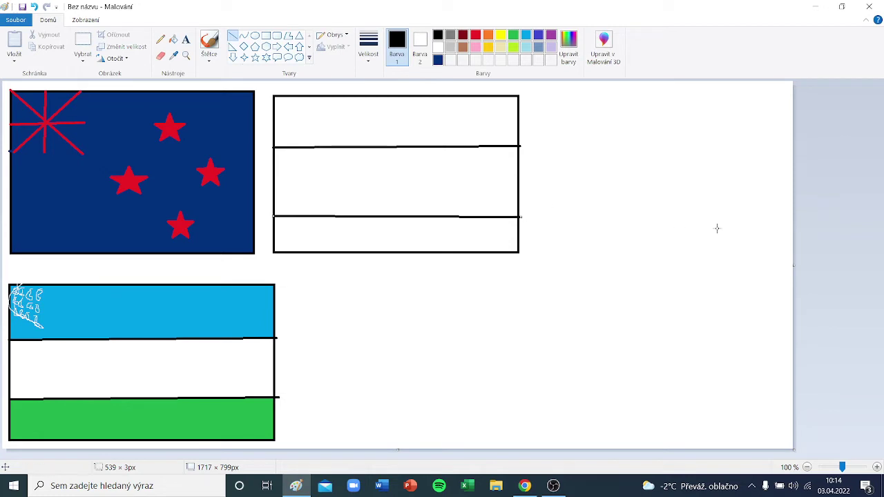
# Fill the new flag's upper and lower stripes with red and its middle stripe with dark blue.
pyautogui.click(475, 36)
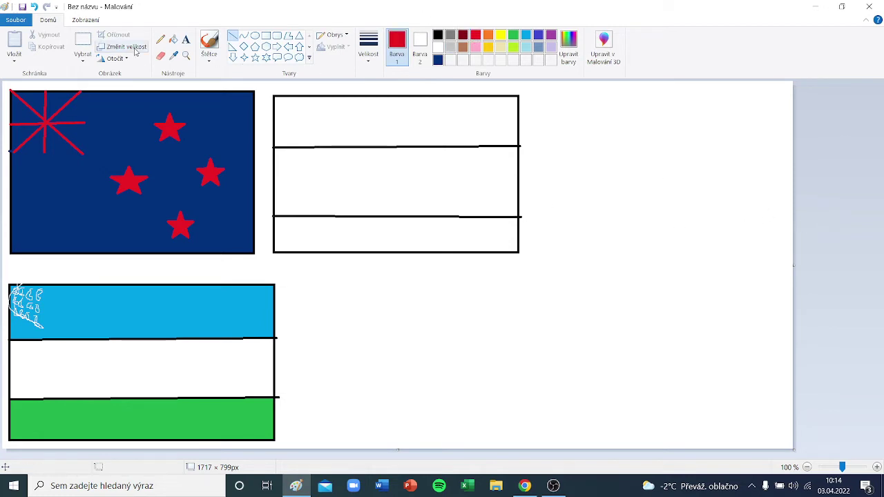
pyautogui.click(173, 39)
pyautogui.click(358, 118)
pyautogui.click(429, 238)
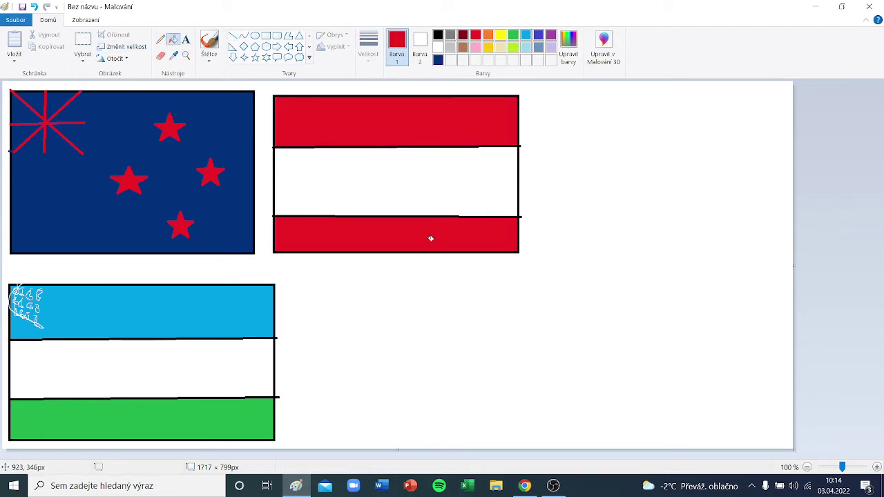
pyautogui.click(437, 60)
pyautogui.click(435, 193)
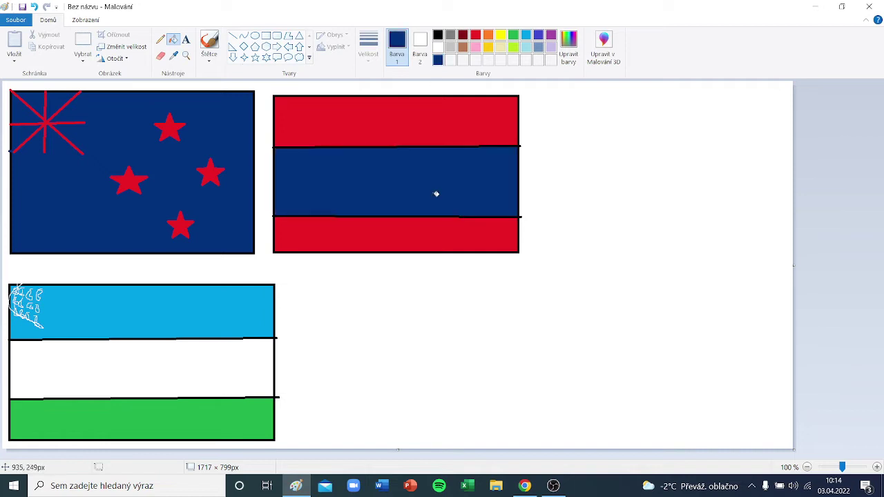
# Draw a white ellipse of about 109 × 80 px in the centre of the dark blue stripe and fill it white.
pyautogui.click(254, 36)
pyautogui.click(437, 47)
pyautogui.moveTo(430, 159); pyautogui.dragTo(375, 198)
pyautogui.click(173, 39)
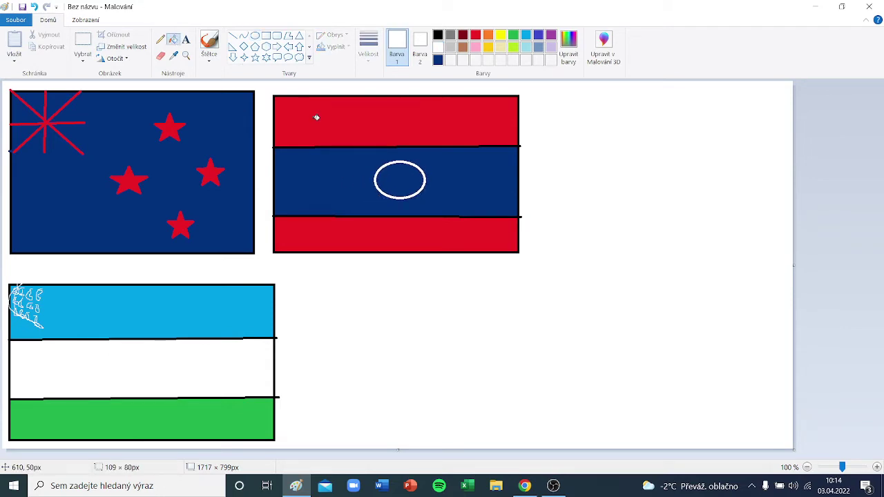
pyautogui.click(397, 176)
# Switch to Chrome and search Google for "laos" to compare the real flag with the drawing.
pyautogui.click(525, 485)
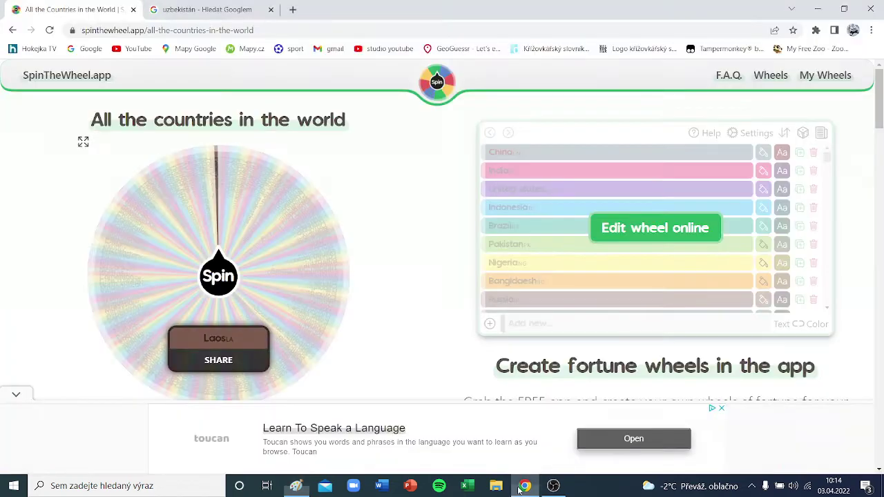
pyautogui.click(206, 9)
pyautogui.hotkey('ctrl', 'a')
pyautogui.press('BackSpace')
pyautogui.write('laos')
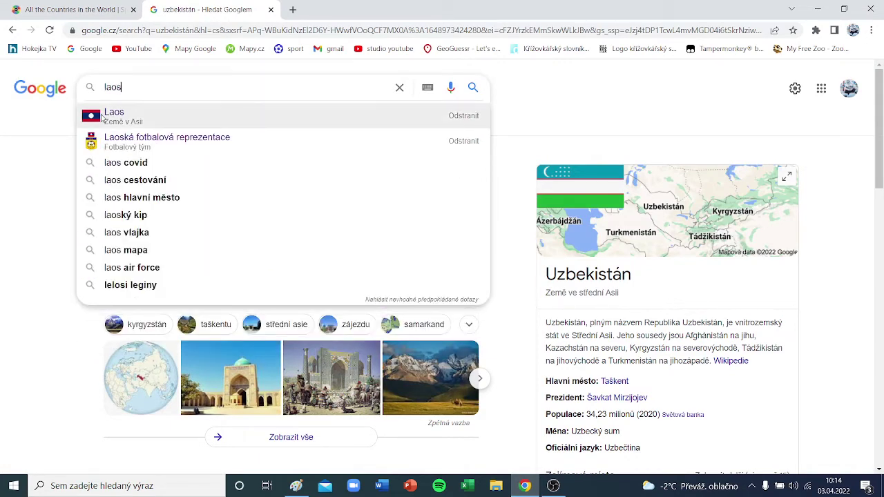
pyautogui.click(83, 113)
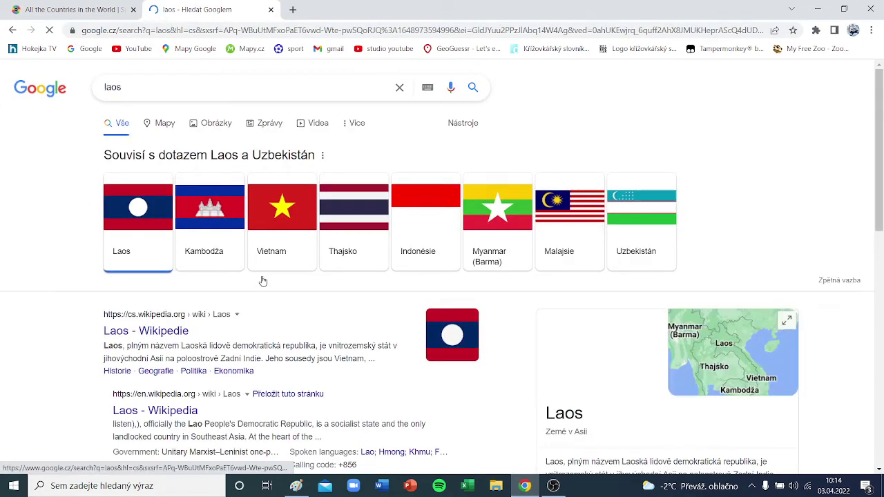
# Close the Laos search page and spin the countries wheel for another country to draw.
pyautogui.click(270, 10)
pyautogui.click(218, 276)
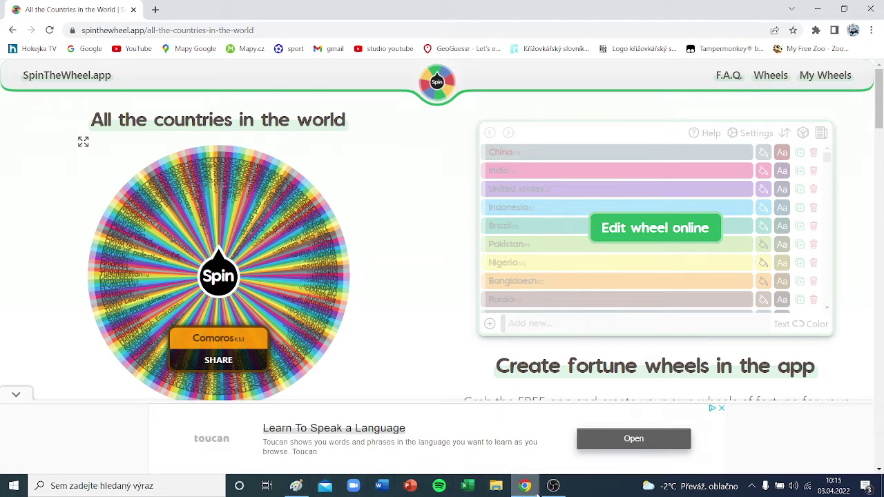
# Switch back to Paint and prepare the Rectangle shape with a black outline.
pyautogui.click(302, 492)
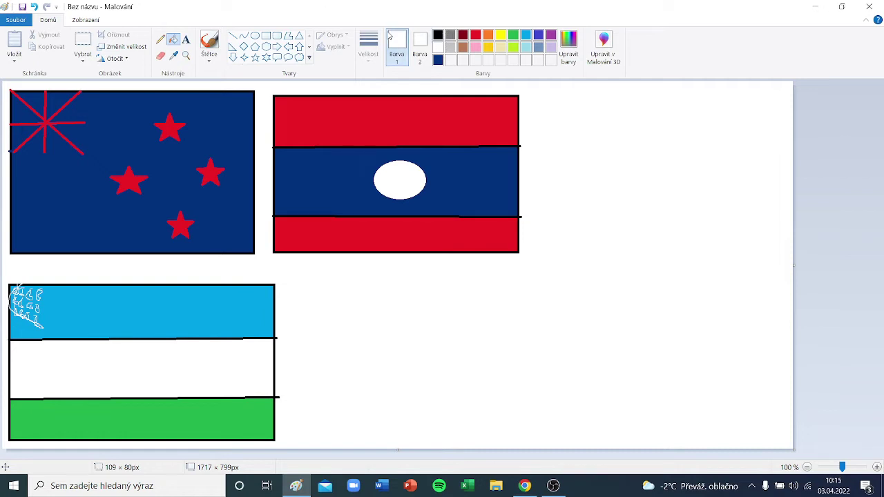
pyautogui.click(439, 34)
pyautogui.click(276, 35)
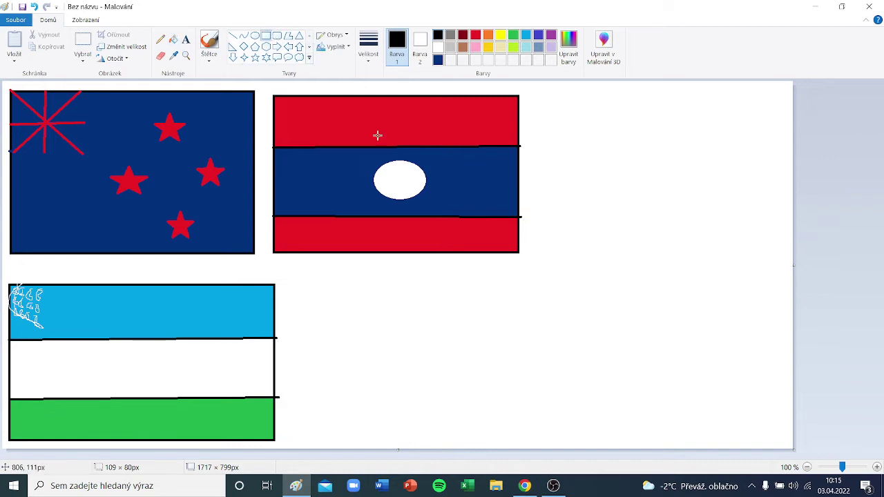
pyautogui.moveTo(537, 270); pyautogui.dragTo(287, 420)
pyautogui.click(232, 36)
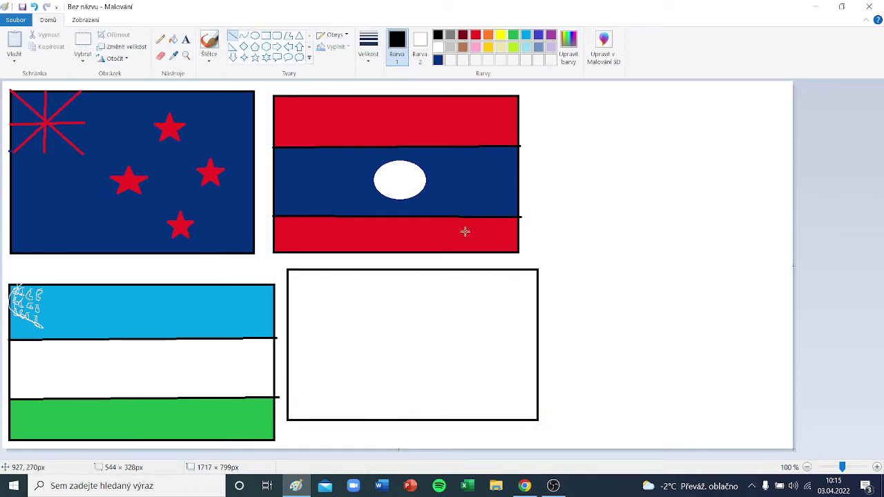
pyautogui.click(33, 6)
pyautogui.moveTo(547, 273); pyautogui.dragTo(322, 282)
pyautogui.click(33, 6)
pyautogui.click(266, 36)
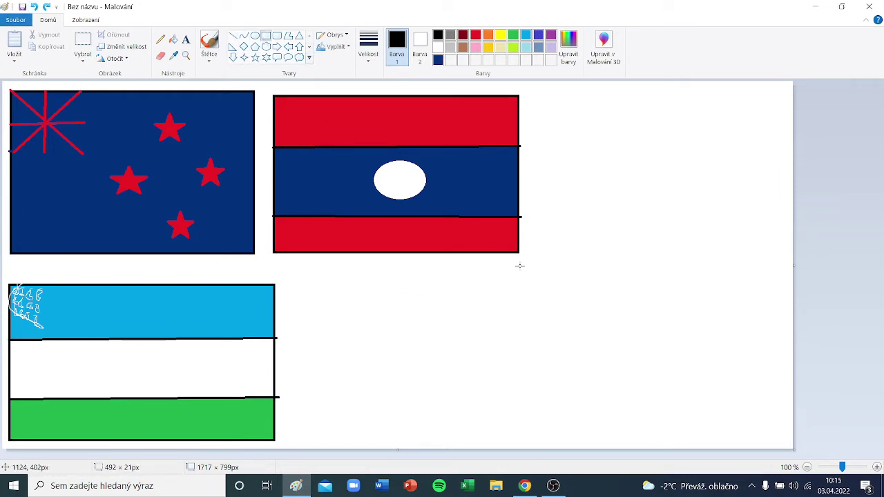
pyautogui.moveTo(548, 267); pyautogui.dragTo(298, 433)
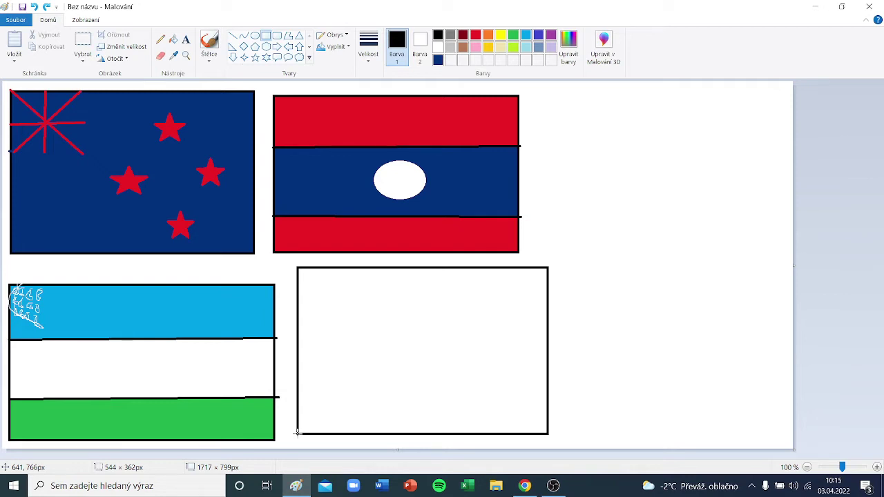
pyautogui.moveTo(298, 432); pyautogui.dragTo(289, 425)
pyautogui.hotkey('ctrl', 'z')
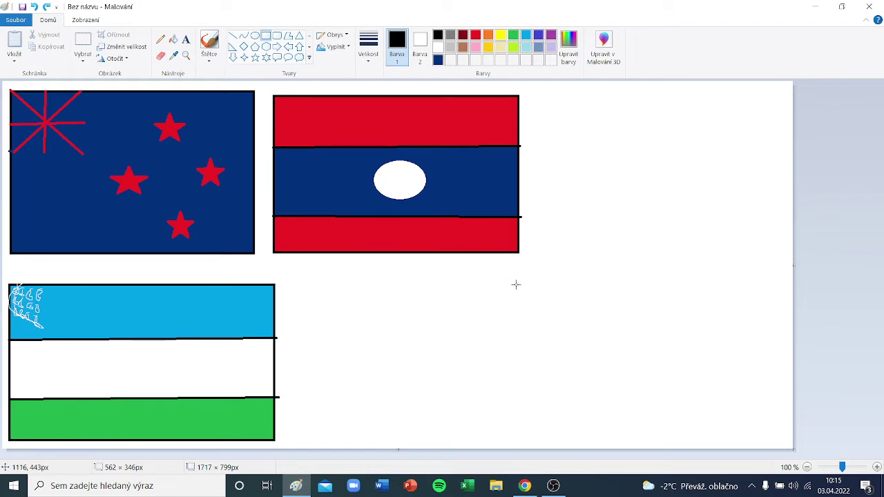
pyautogui.moveTo(535, 276); pyautogui.dragTo(281, 441)
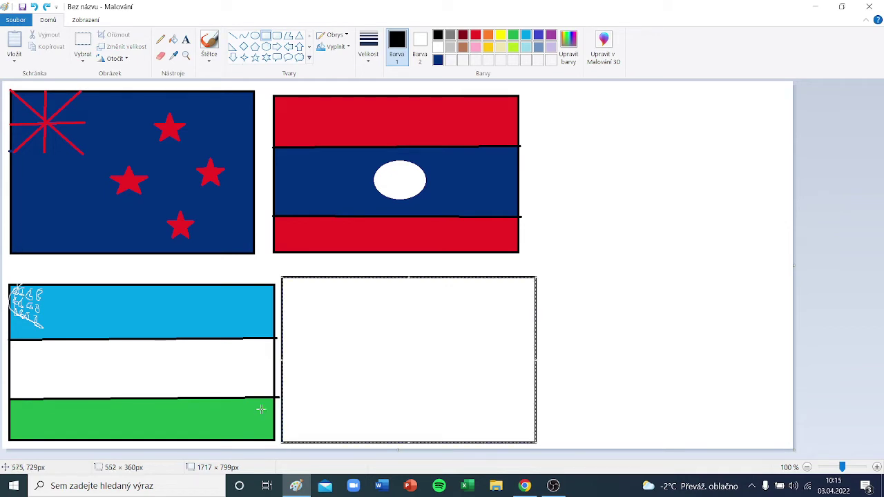
pyautogui.hotkey('ctrl', 'z')
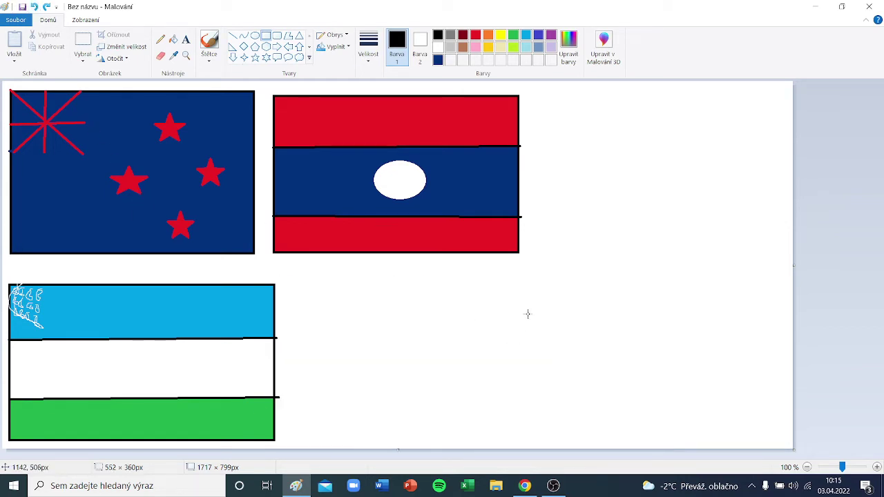
pyautogui.moveTo(519, 299); pyautogui.dragTo(284, 342)
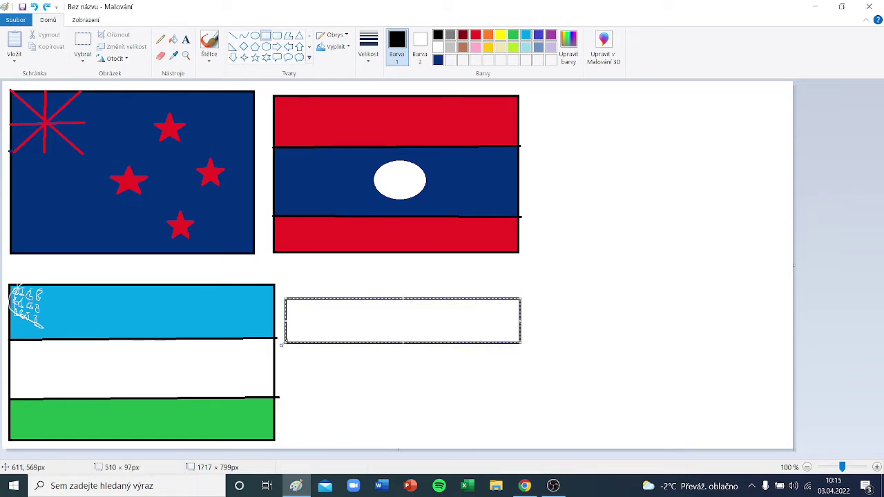
pyautogui.click(34, 7)
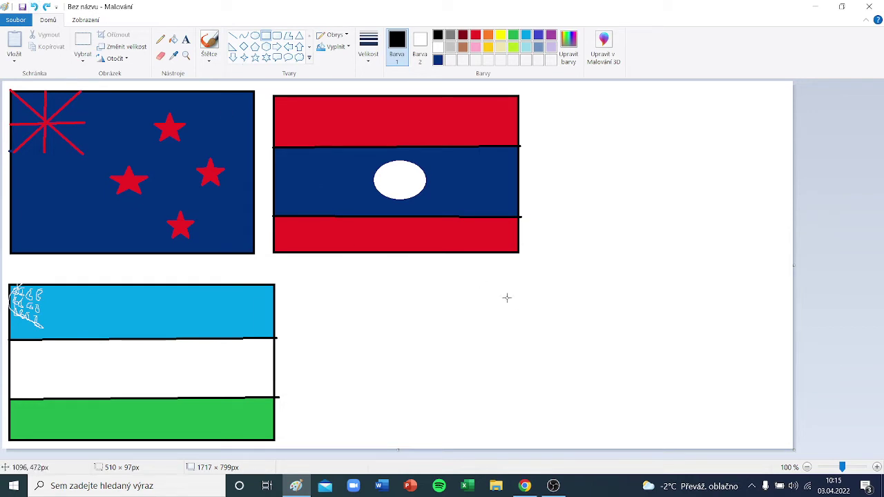
# Draw a black-outlined rectangle of about 502 × 325 px below the red and dark blue flag.
pyautogui.moveTo(513, 288); pyautogui.dragTo(281, 437)
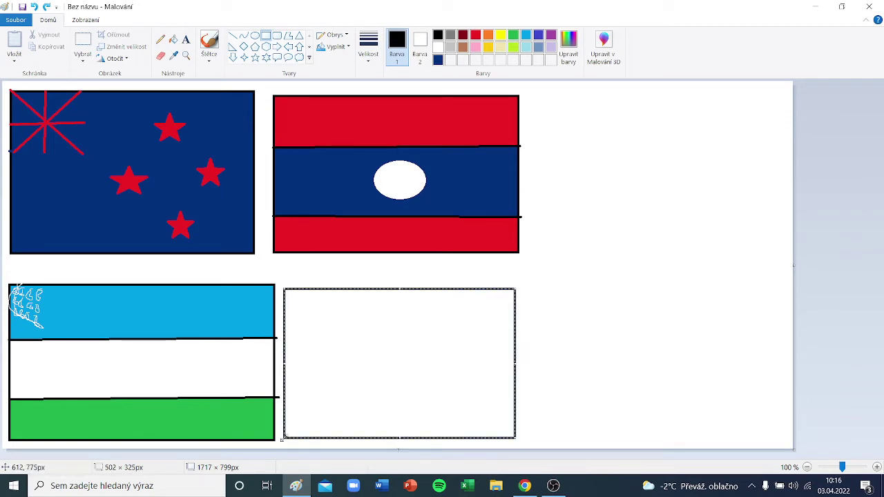
pyautogui.click(880, 283)
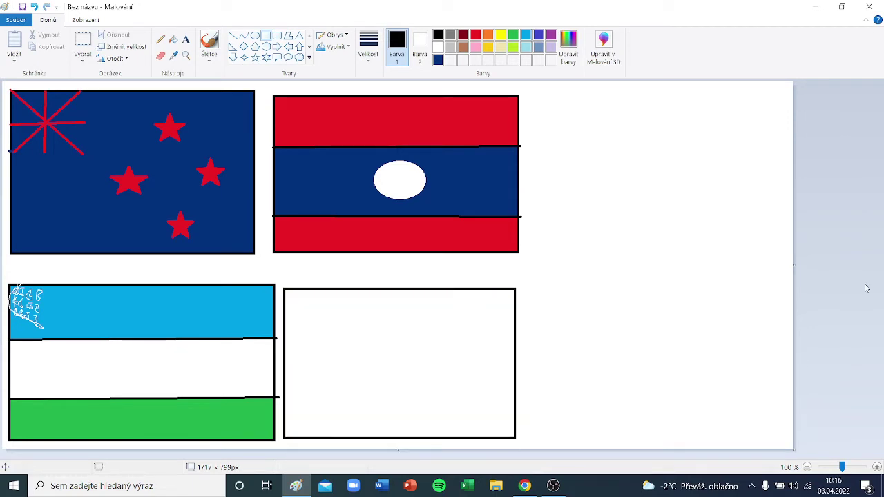